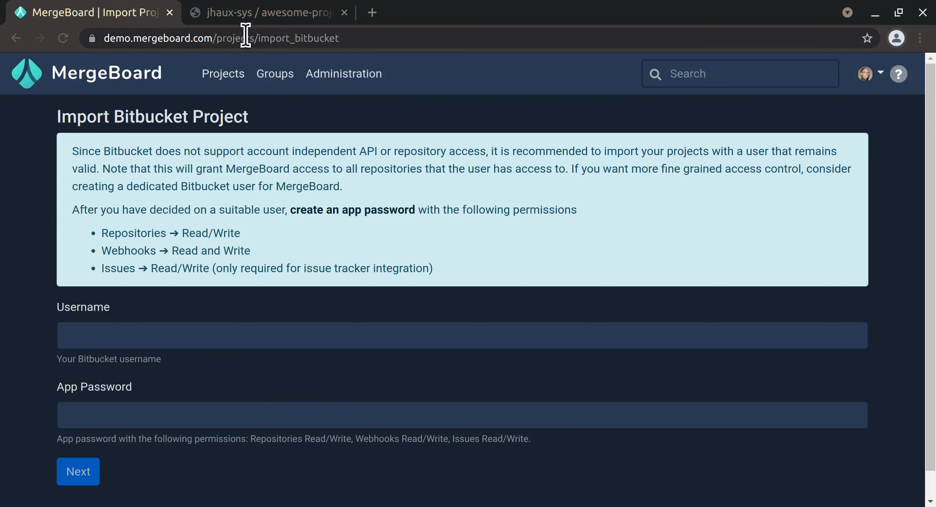
Step: Switch to Bitbucket and open the personal settings in a new tab to look up the account's username
{"action": "left_click", "coordinate": [252, 14]}
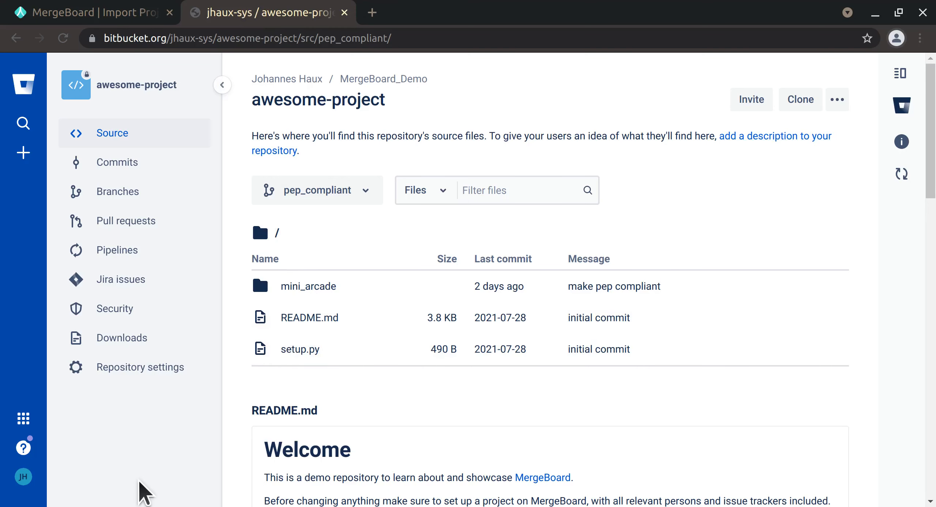
{"action": "left_click", "coordinate": [22, 478]}
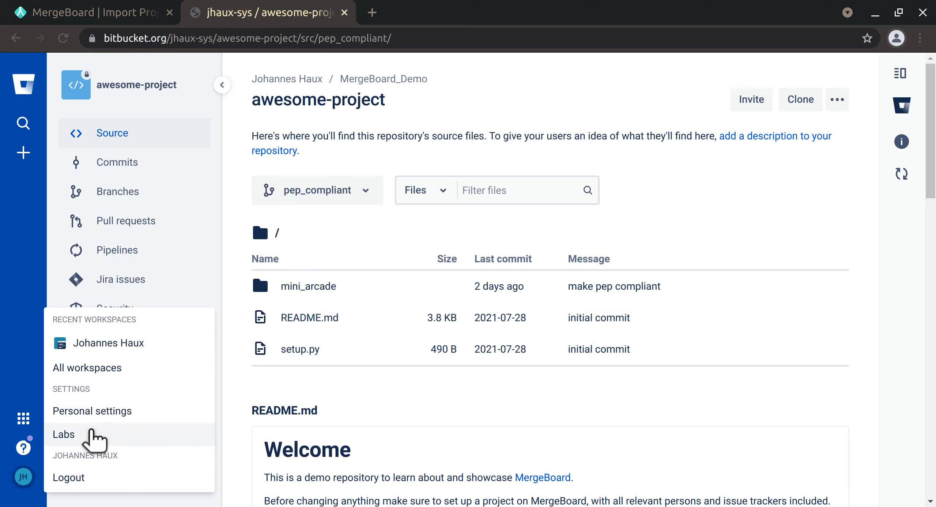
{"action": "middle_click", "coordinate": [41, 412]}
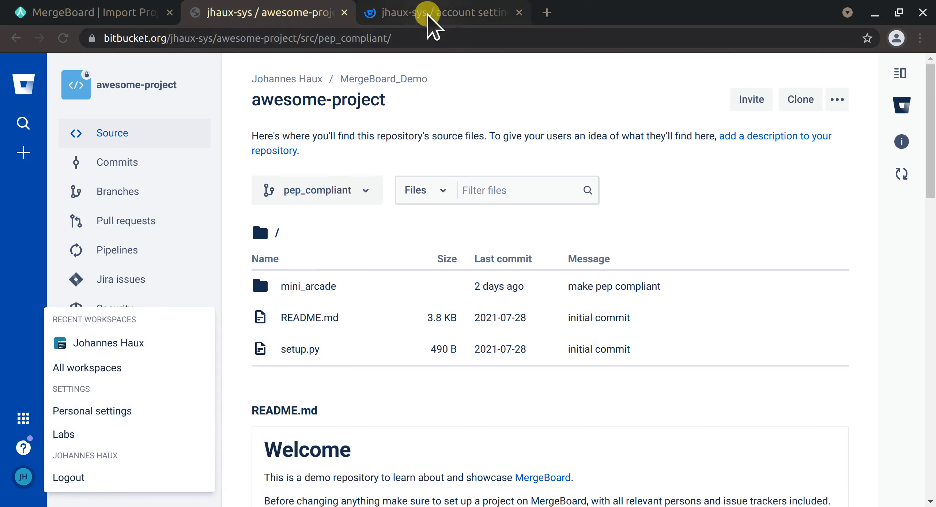
{"action": "left_click", "coordinate": [428, 14]}
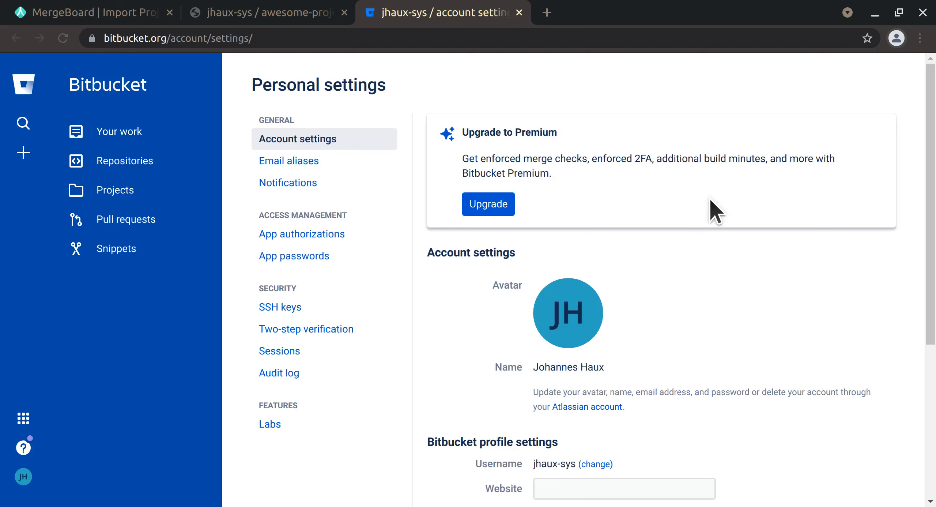
{"action": "scroll", "coordinate": [710, 197], "scroll_direction": "down", "scroll_amount": 5}
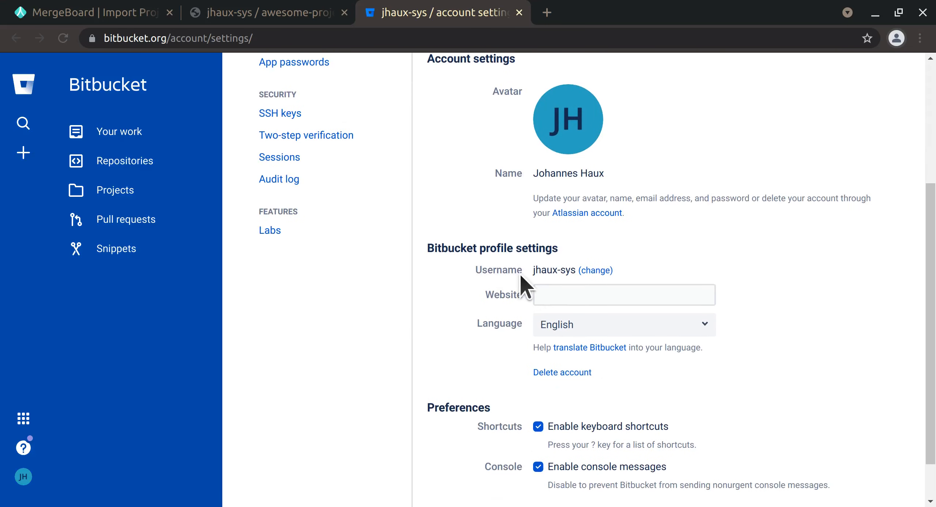
Step: Return to MergeBoard and enter the Bitbucket username in the project import form
{"action": "left_click", "coordinate": [117, 16]}
{"action": "left_click", "coordinate": [238, 340]}
{"action": "type", "text": "jh"}
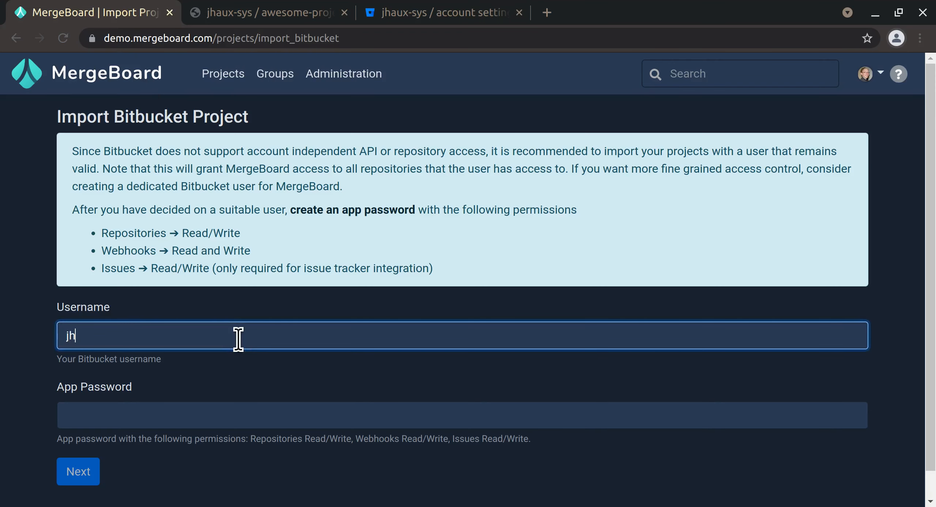
{"action": "type", "text": "aux-sys"}
{"action": "left_click", "coordinate": [238, 362]}
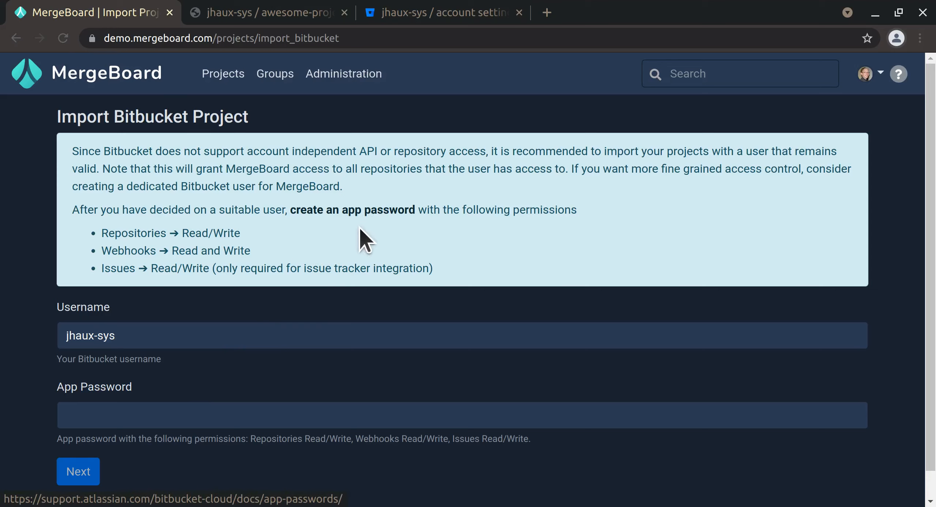
Step: In Bitbucket's personal settings, start a new app password with the label mergeboard
{"action": "left_click", "coordinate": [444, 19]}
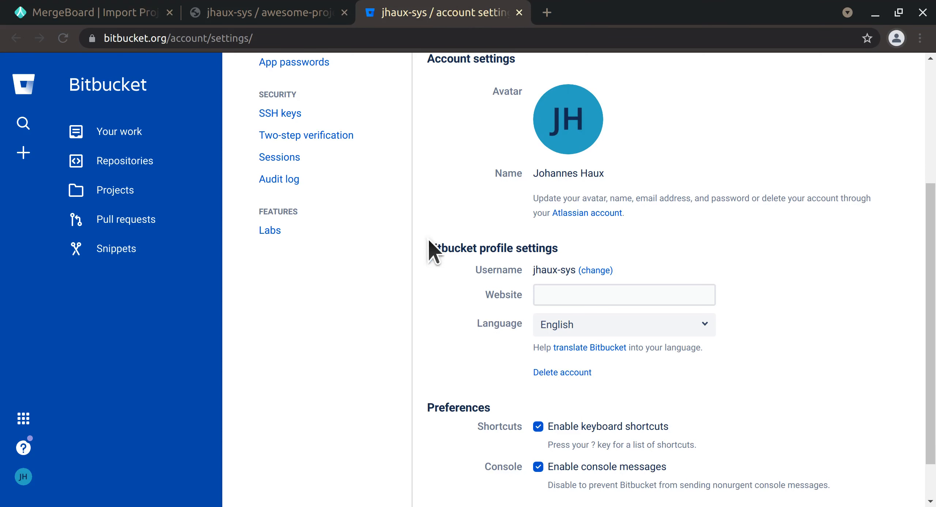
{"action": "scroll", "coordinate": [427, 229], "scroll_direction": "up", "scroll_amount": 5}
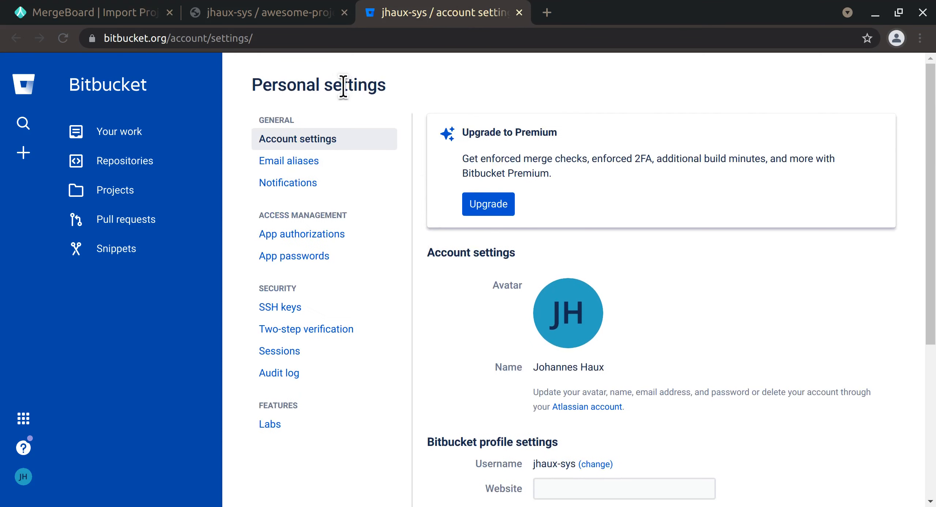
{"action": "left_click", "coordinate": [315, 255]}
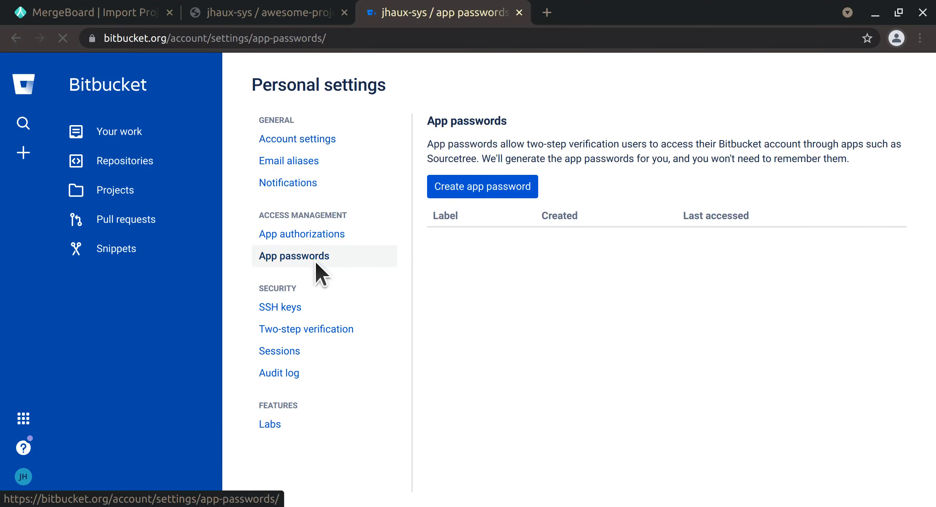
{"action": "left_click", "coordinate": [469, 191]}
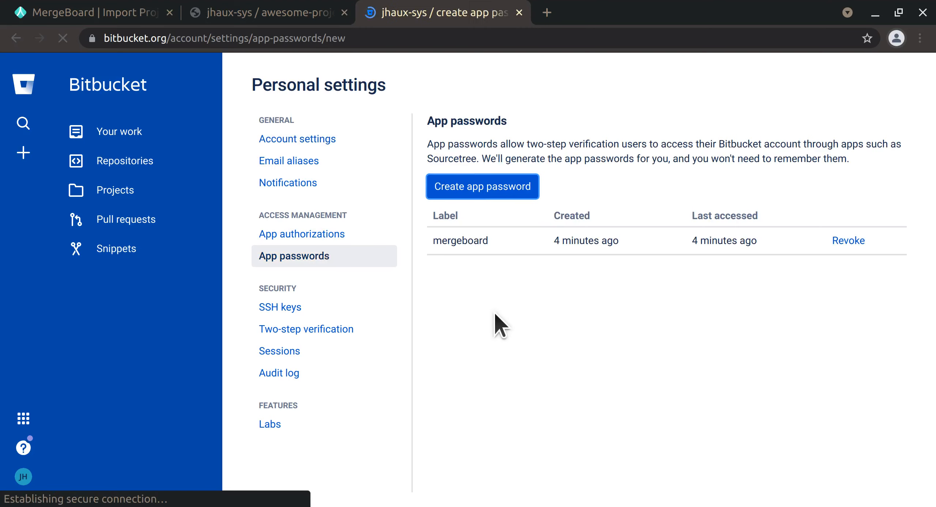
{"action": "left_click", "coordinate": [572, 176]}
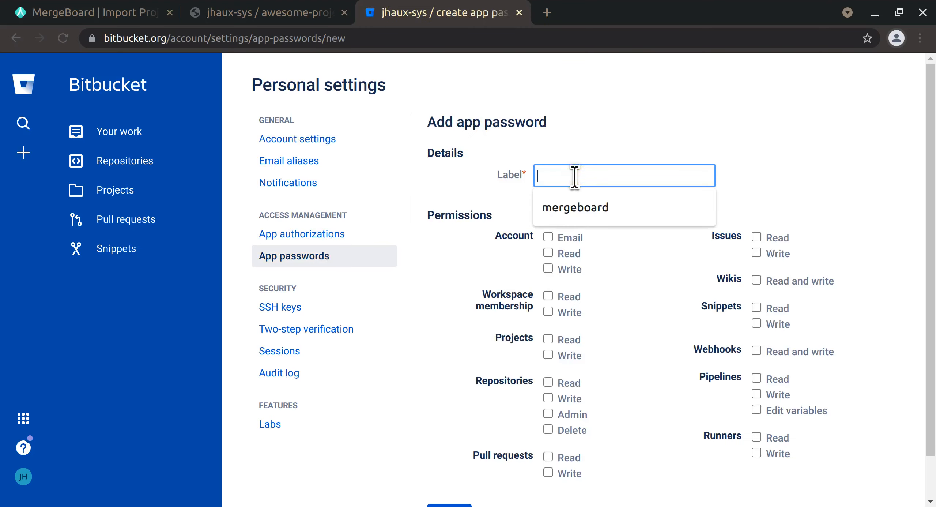
{"action": "left_click", "coordinate": [581, 207]}
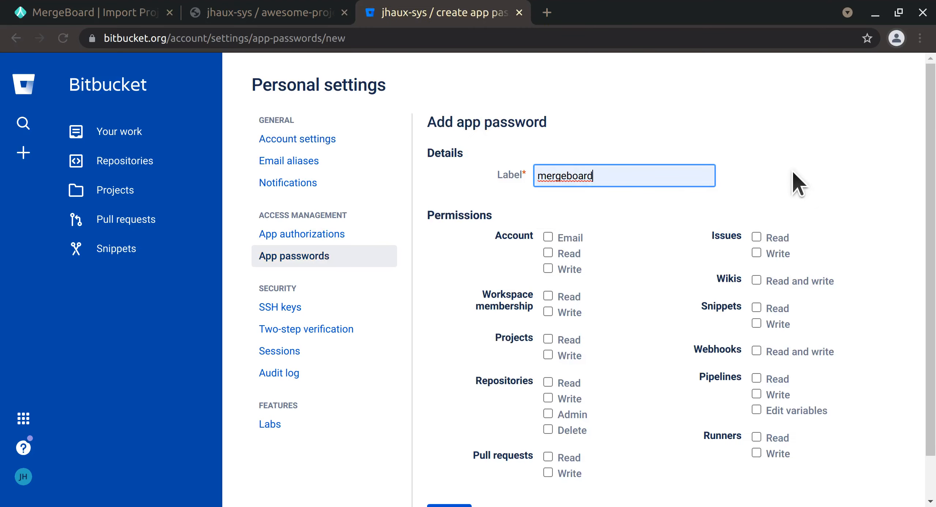
Step: Grant the app password Repositories Write, Webhooks Read and write, and Issues Write permissions, and create it
{"action": "scroll", "coordinate": [795, 179], "scroll_direction": "down", "scroll_amount": 1}
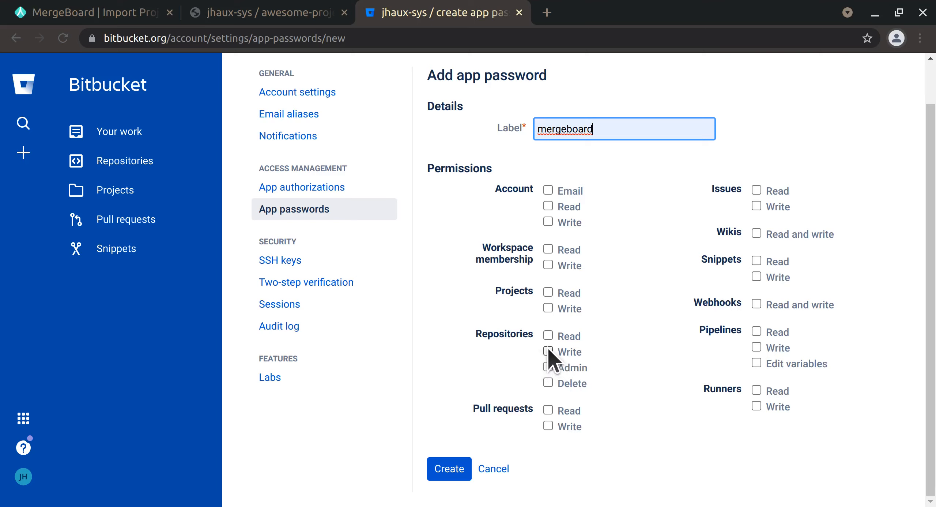
{"action": "left_click", "coordinate": [549, 351]}
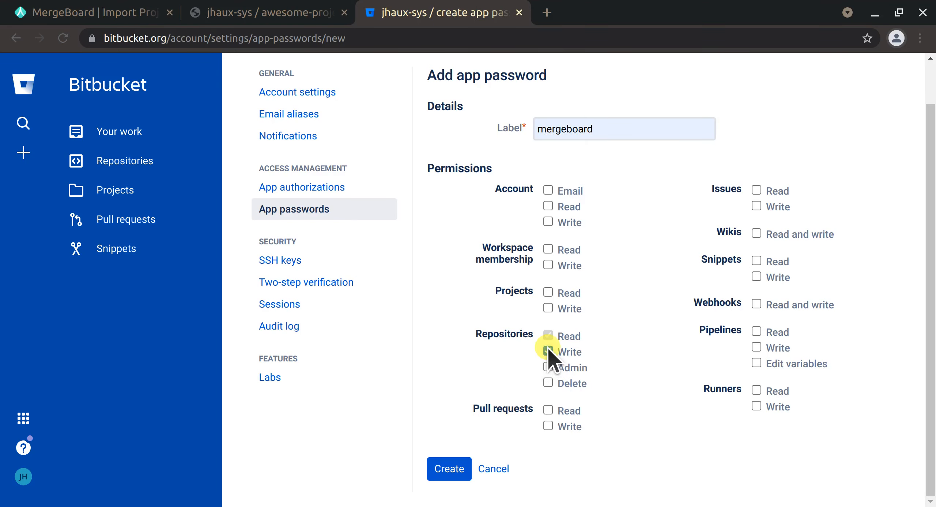
{"action": "left_click", "coordinate": [756, 305]}
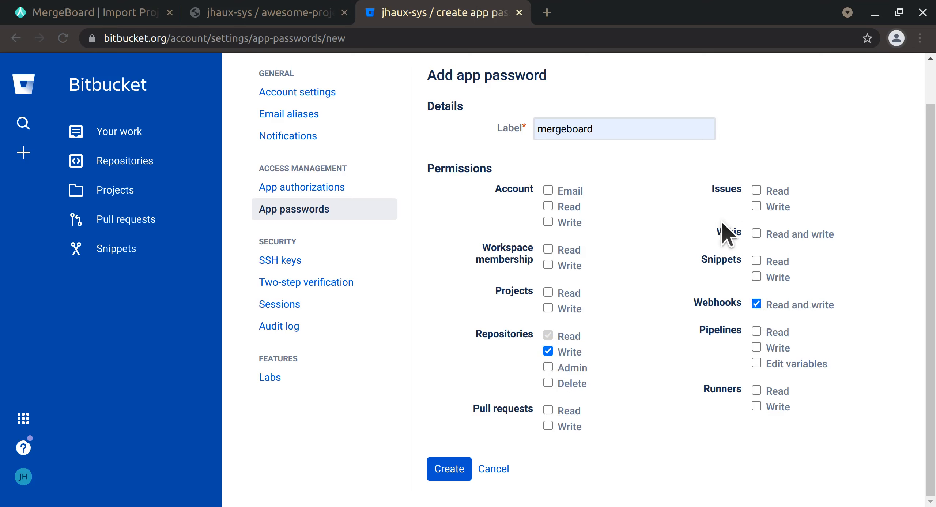
{"action": "left_click", "coordinate": [756, 204]}
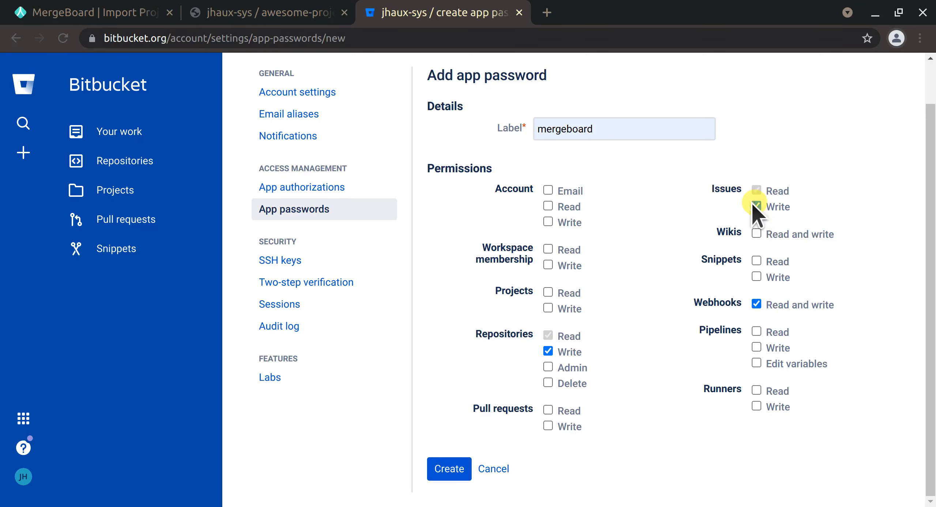
{"action": "left_click", "coordinate": [441, 468]}
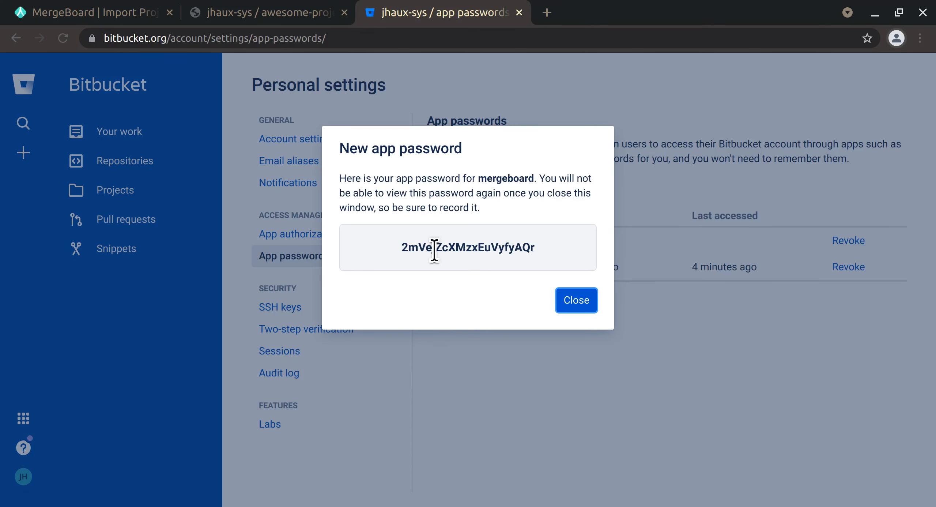
Step: Copy the generated app password into MergeBoard's App Password field and continue to the project selection
{"action": "double_click", "coordinate": [435, 248]}
{"action": "right_click", "coordinate": [436, 254]}
{"action": "left_click", "coordinate": [441, 262]}
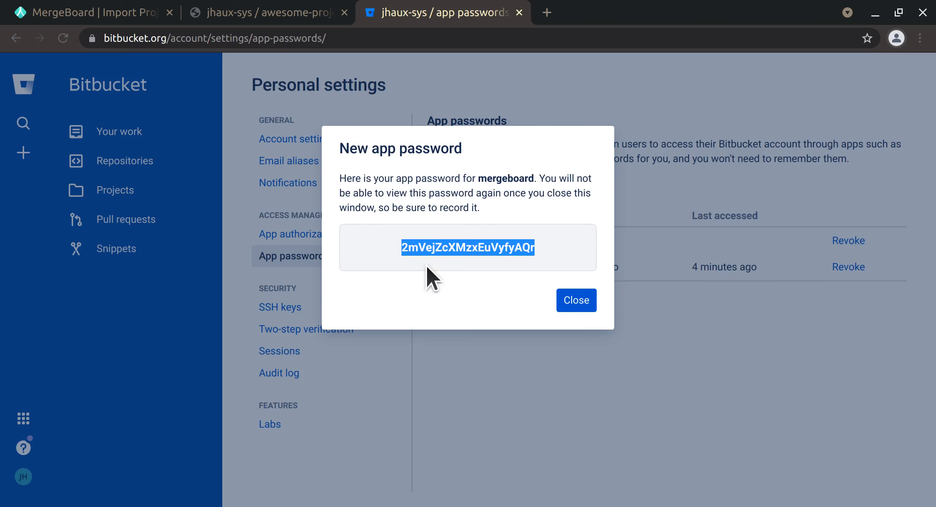
{"action": "left_click", "coordinate": [71, 14]}
{"action": "left_click", "coordinate": [132, 410]}
{"action": "key", "text": "ctrl+v"}
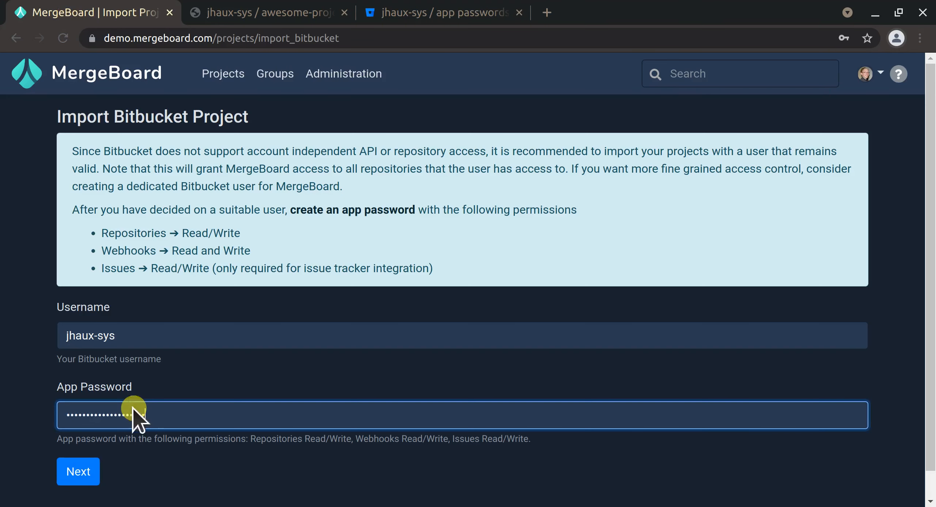
{"action": "scroll", "coordinate": [129, 442], "scroll_direction": "down", "scroll_amount": 1}
{"action": "left_click", "coordinate": [81, 444]}
{"action": "scroll", "coordinate": [261, 286], "scroll_direction": "up", "scroll_amount": 1}
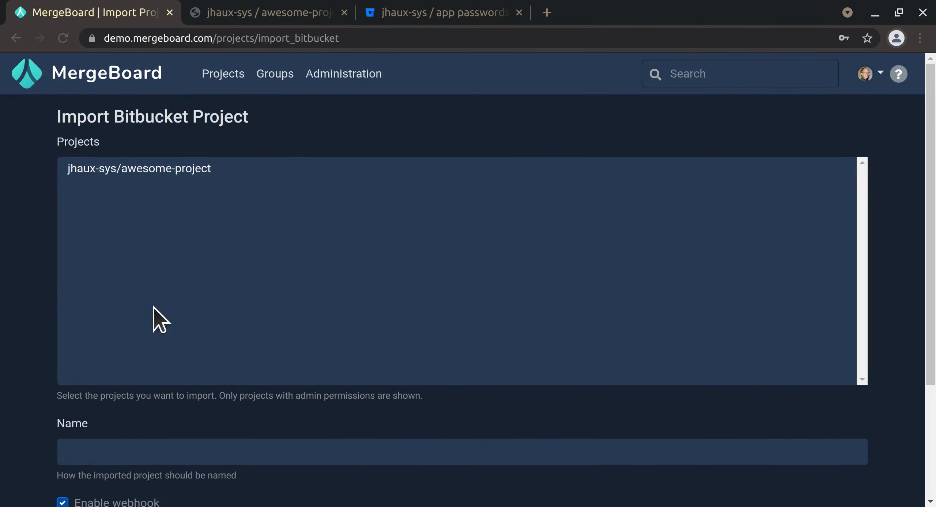
Step: Import awesome-project under its default name with the webhook and issue tracker connection enabled, and view the imported project
{"action": "left_click", "coordinate": [141, 170]}
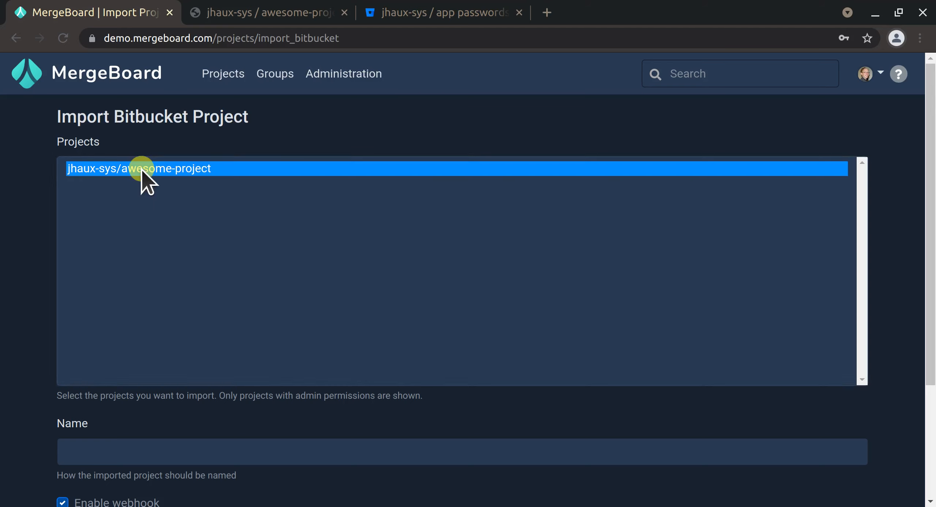
{"action": "scroll", "coordinate": [167, 275], "scroll_direction": "down", "scroll_amount": 4}
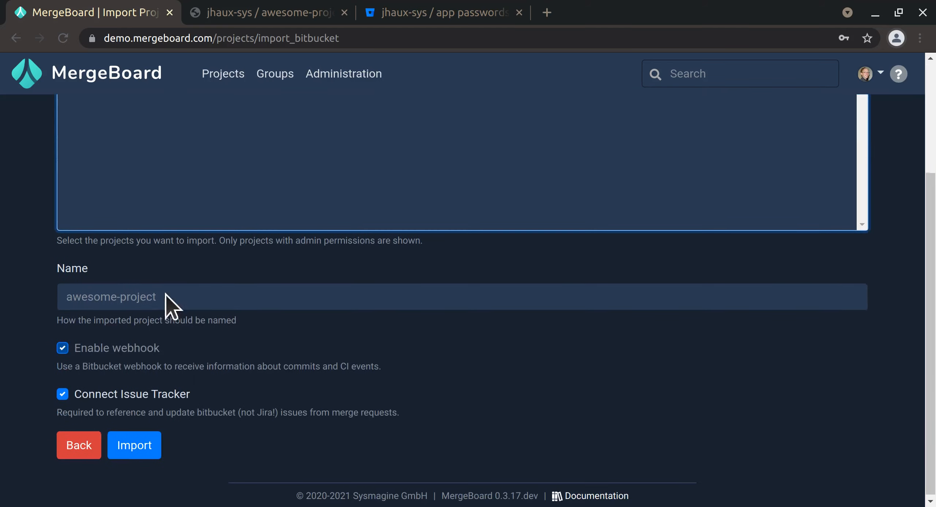
{"action": "left_click", "coordinate": [124, 297]}
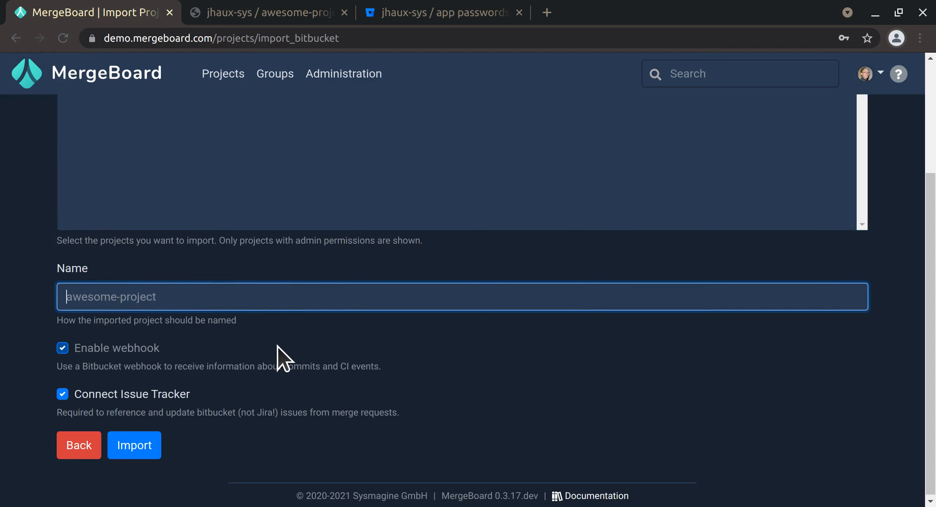
{"action": "left_click", "coordinate": [31, 411]}
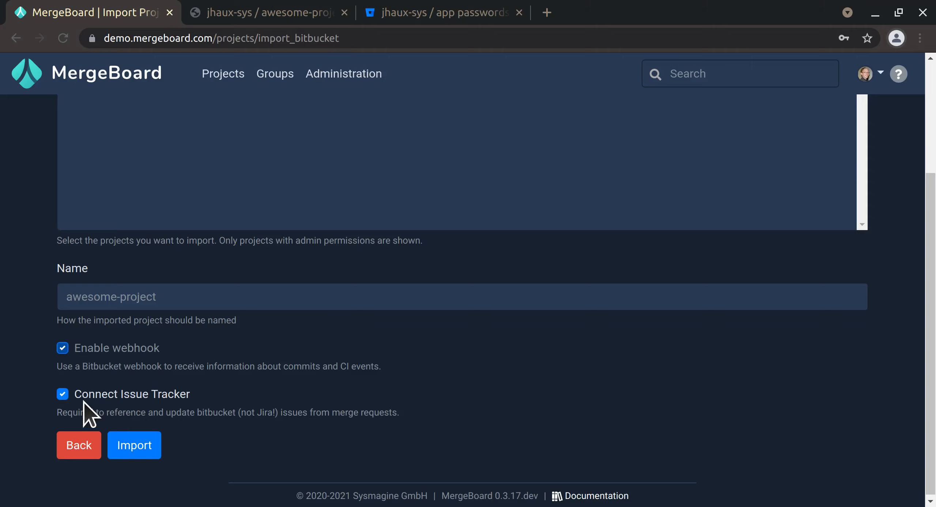
{"action": "left_click", "coordinate": [65, 395]}
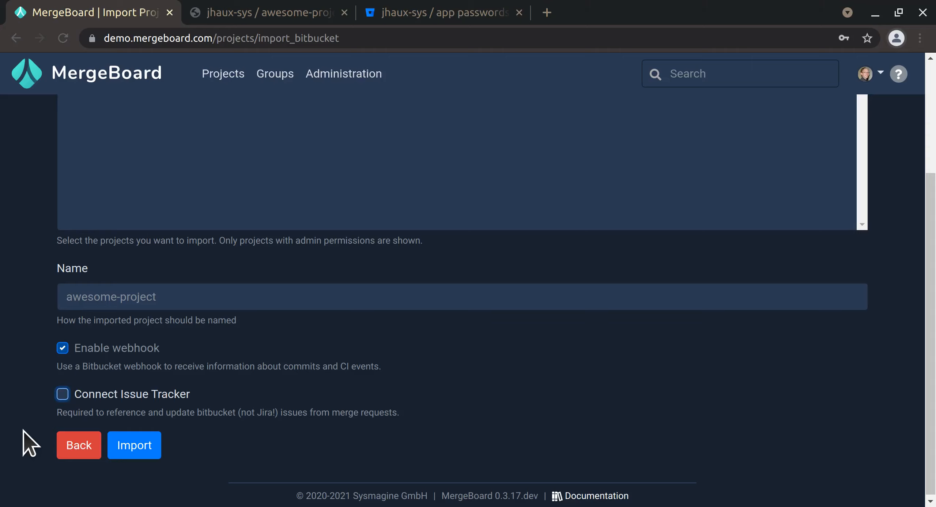
{"action": "left_click", "coordinate": [62, 395]}
{"action": "left_click", "coordinate": [149, 448]}
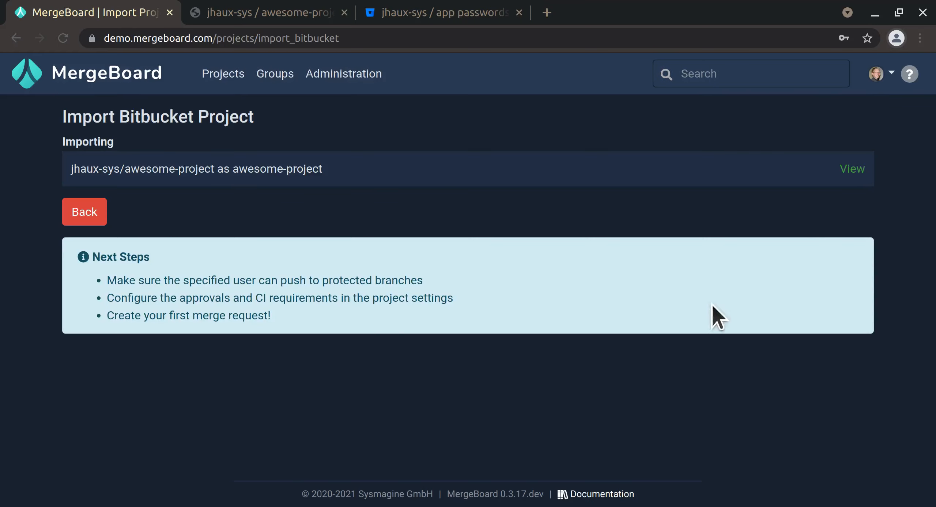
{"action": "left_click", "coordinate": [849, 170]}
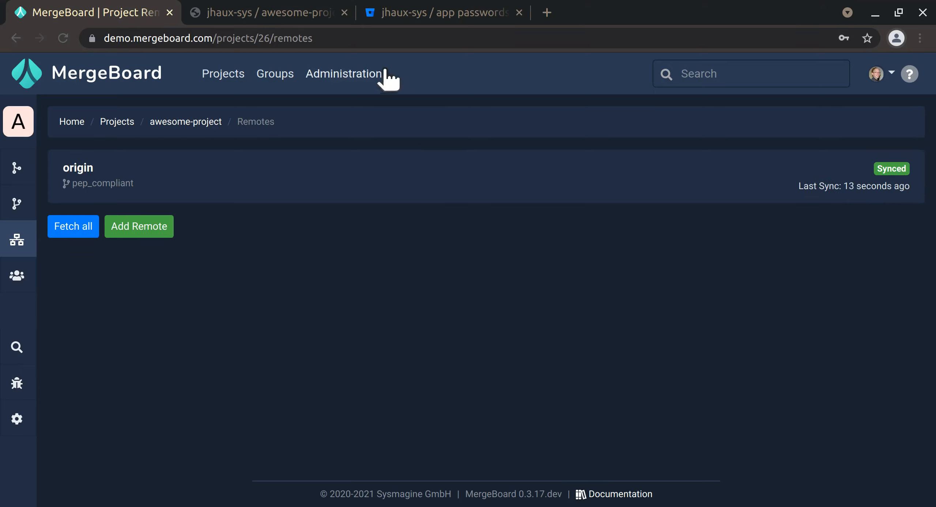
Step: Check the webhooks in the awesome-project repository settings on Bitbucket, and return to MergeBoard
{"action": "left_click", "coordinate": [311, 15]}
{"action": "left_click", "coordinate": [266, 387]}
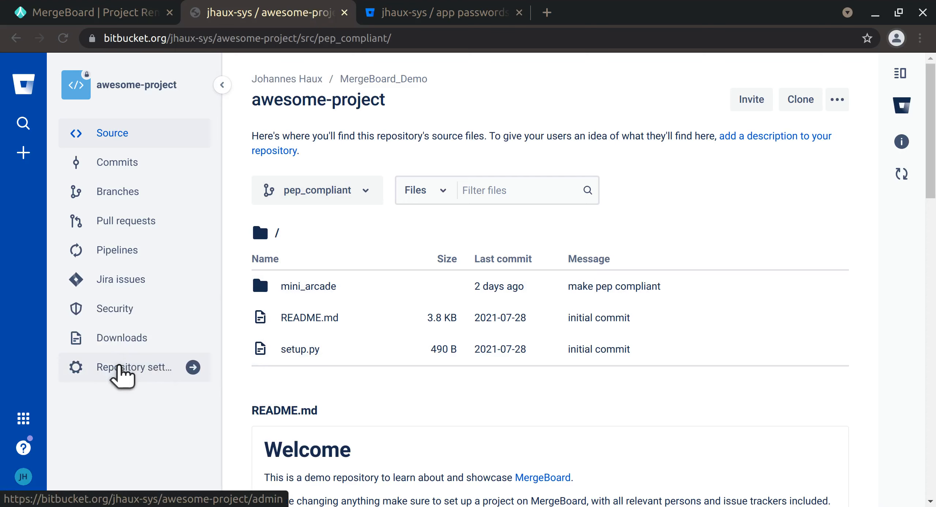
{"action": "left_click", "coordinate": [118, 366]}
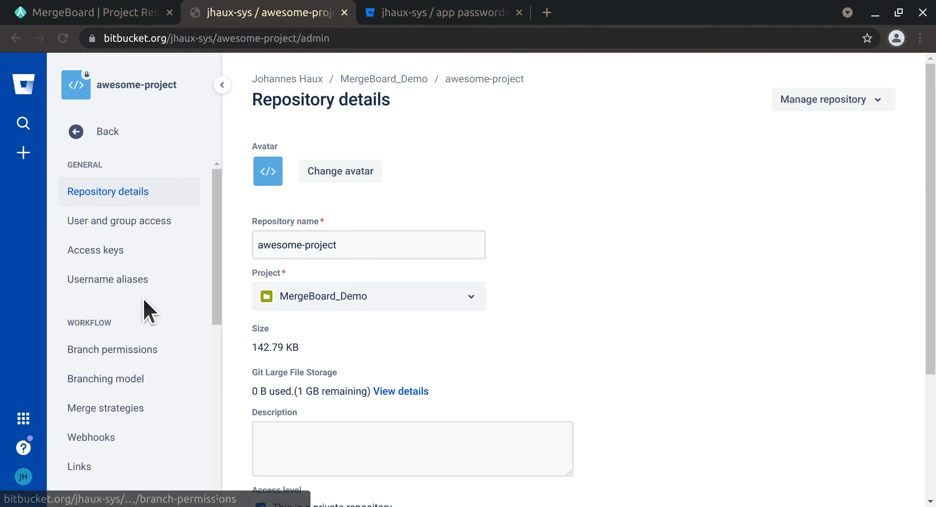
{"action": "scroll", "coordinate": [142, 359], "scroll_direction": "down", "scroll_amount": 1}
{"action": "left_click", "coordinate": [130, 404]}
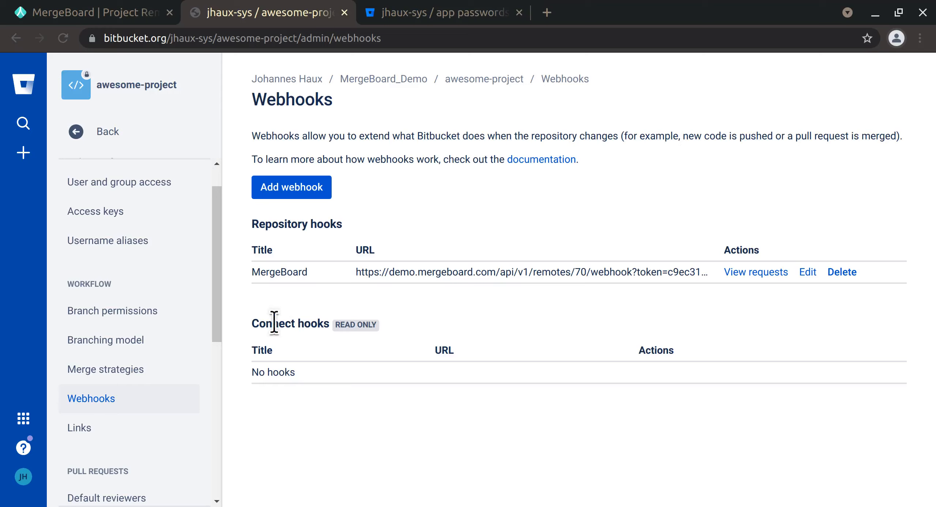
{"action": "left_click", "coordinate": [96, 12]}
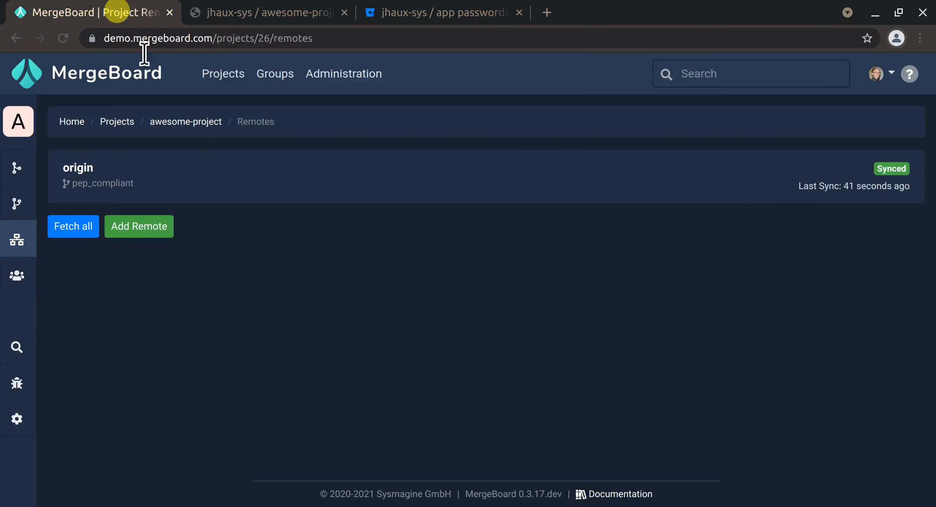